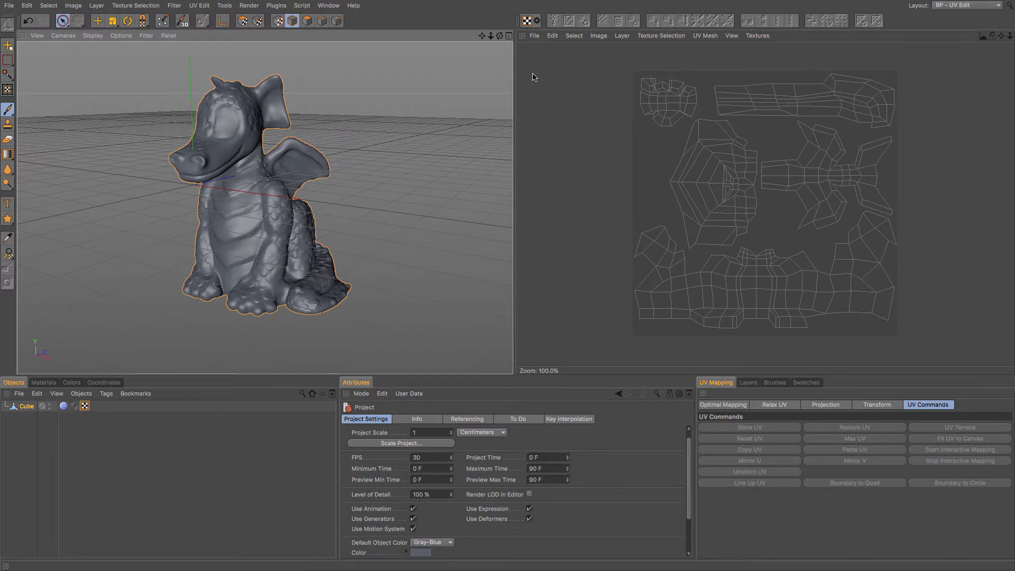
# - Switch the workspace layout to Sculpt, showing the dragon's sculpt layers up to level 6
pyautogui.moveTo(499, 36); pyautogui.dragTo(466, 38)
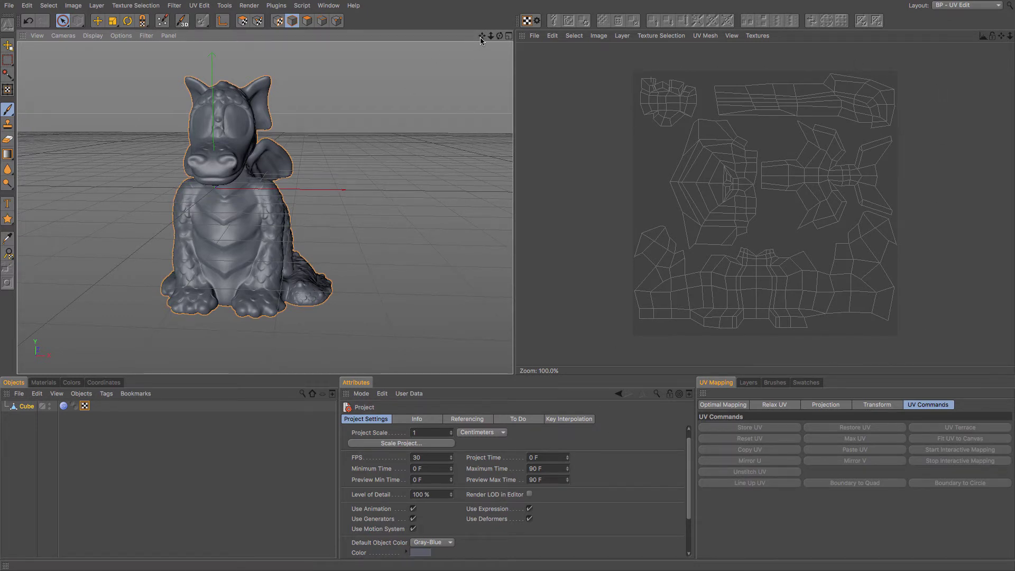
pyautogui.moveTo(482, 36); pyautogui.dragTo(463, 66)
pyautogui.moveTo(499, 39)
pyautogui.mouseDown()
pyautogui.moveTo(460, 40)
pyautogui.moveTo(497, 43)
pyautogui.mouseUp()
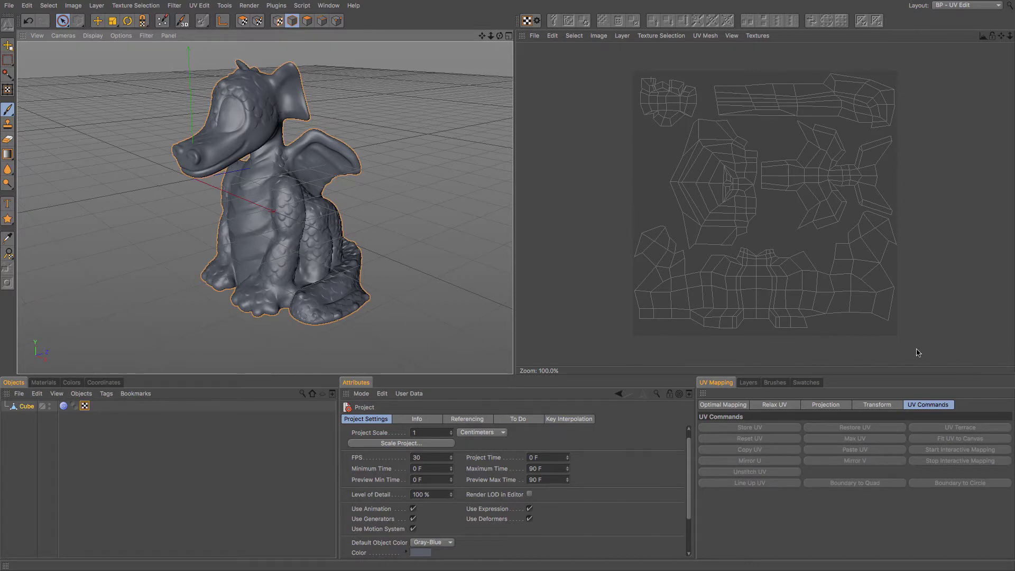
pyautogui.click(959, 6)
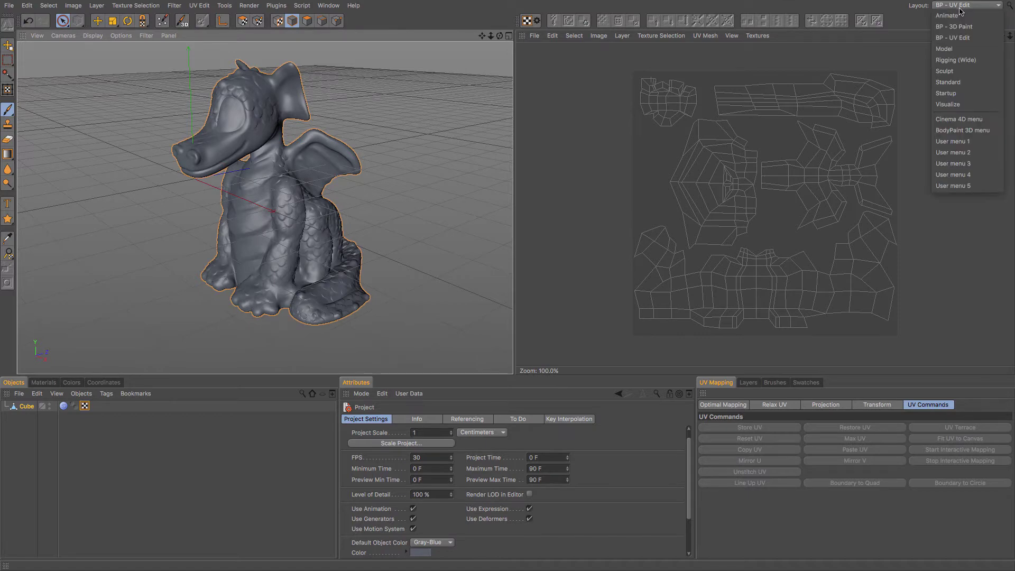
pyautogui.click(954, 72)
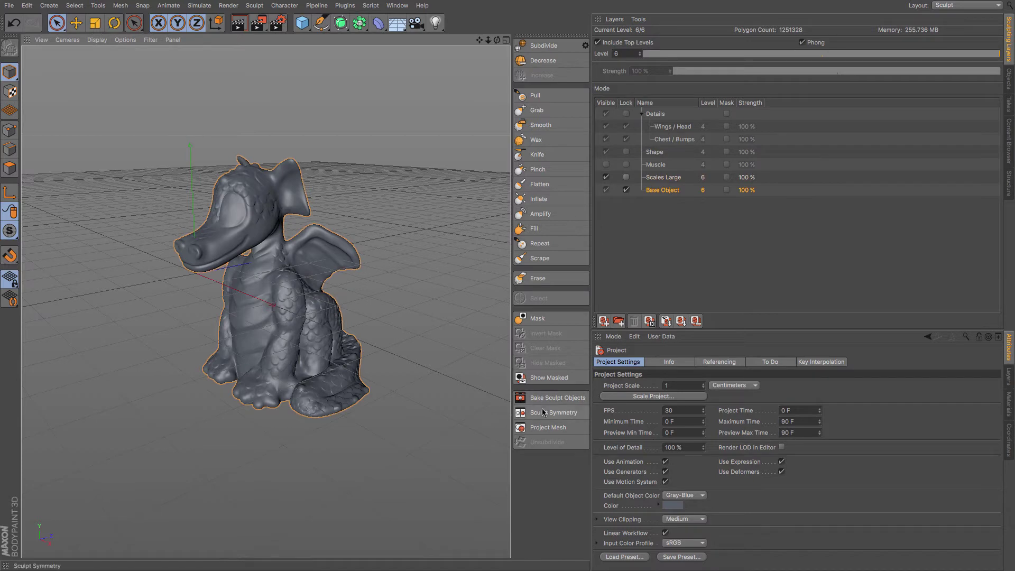
pyautogui.moveTo(499, 42); pyautogui.dragTo(485, 44)
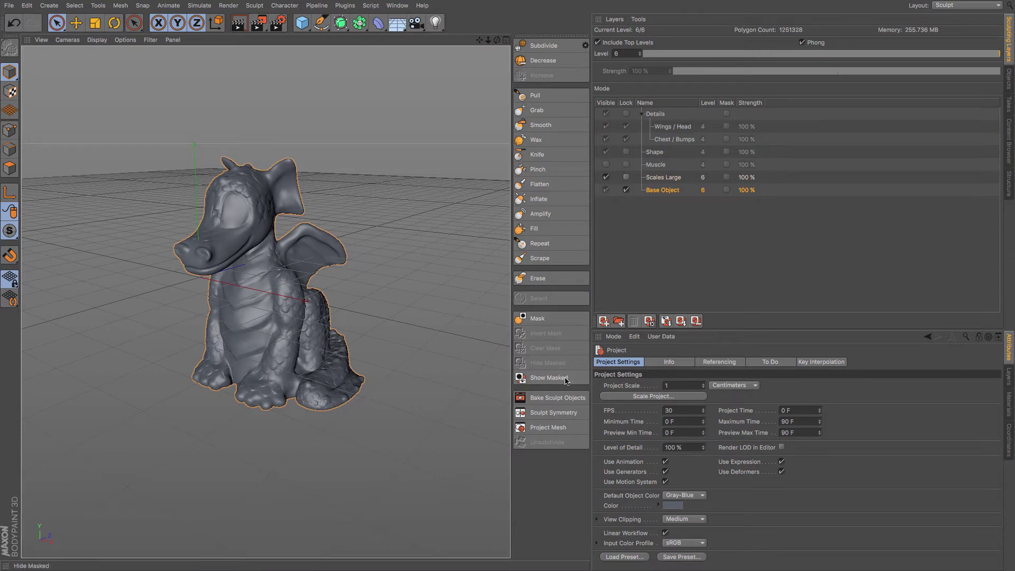
# - Open Bake Sculpt Objects and review its Options and Baking tabs: Normal map, Level 6 onto Level 1
pyautogui.click(557, 397)
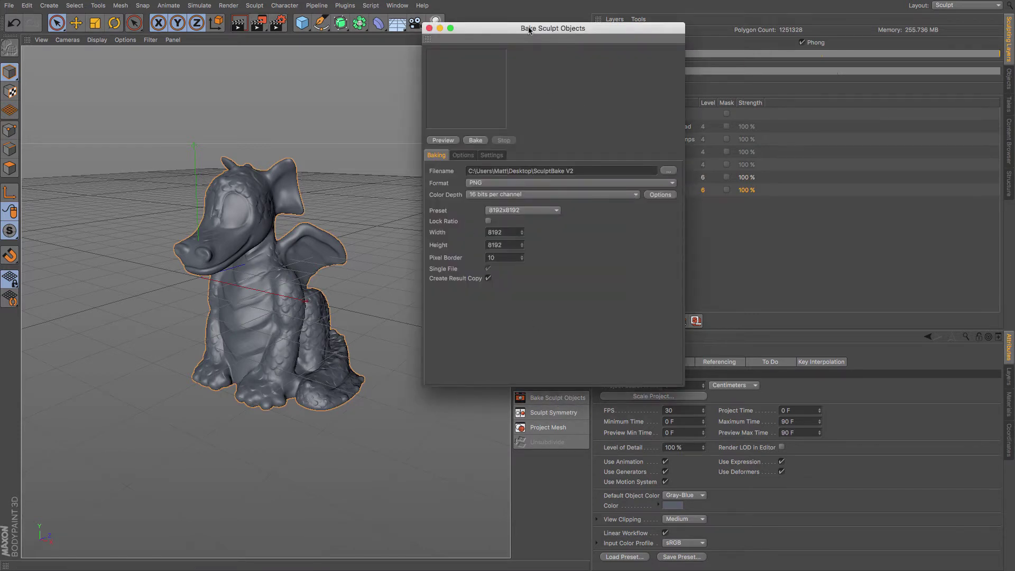
pyautogui.moveTo(531, 29); pyautogui.dragTo(592, 62)
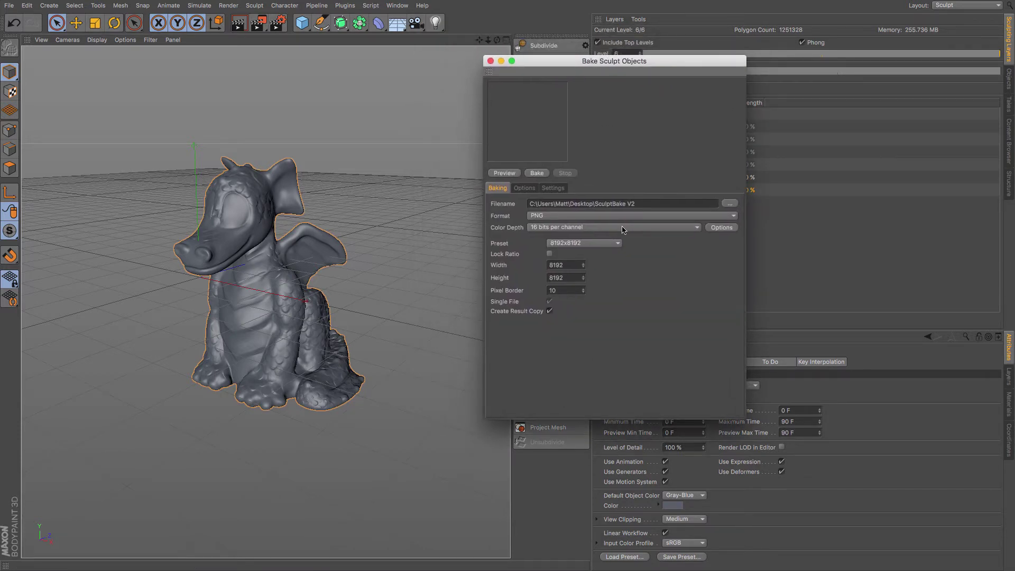
pyautogui.click(528, 189)
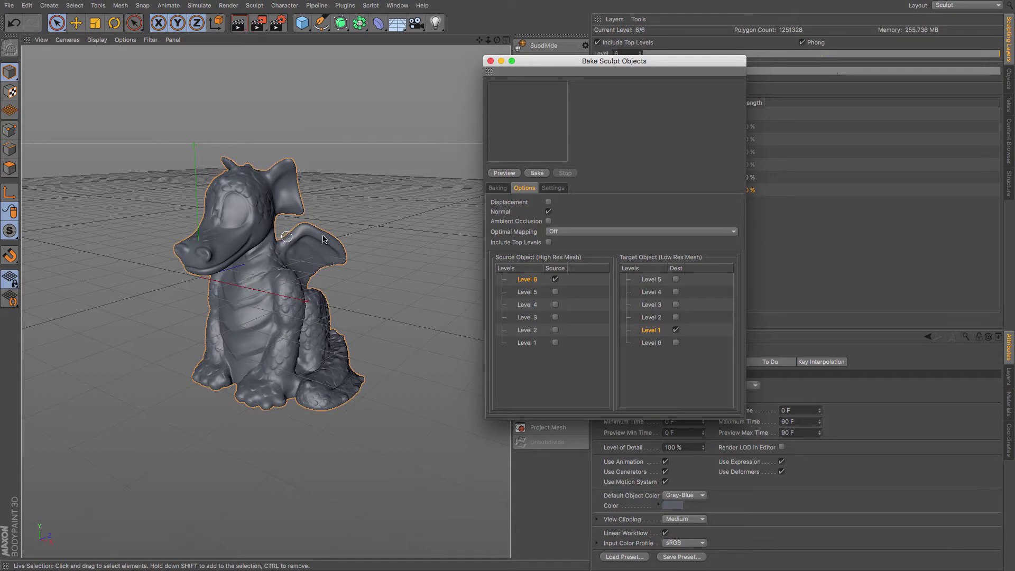
pyautogui.click(500, 189)
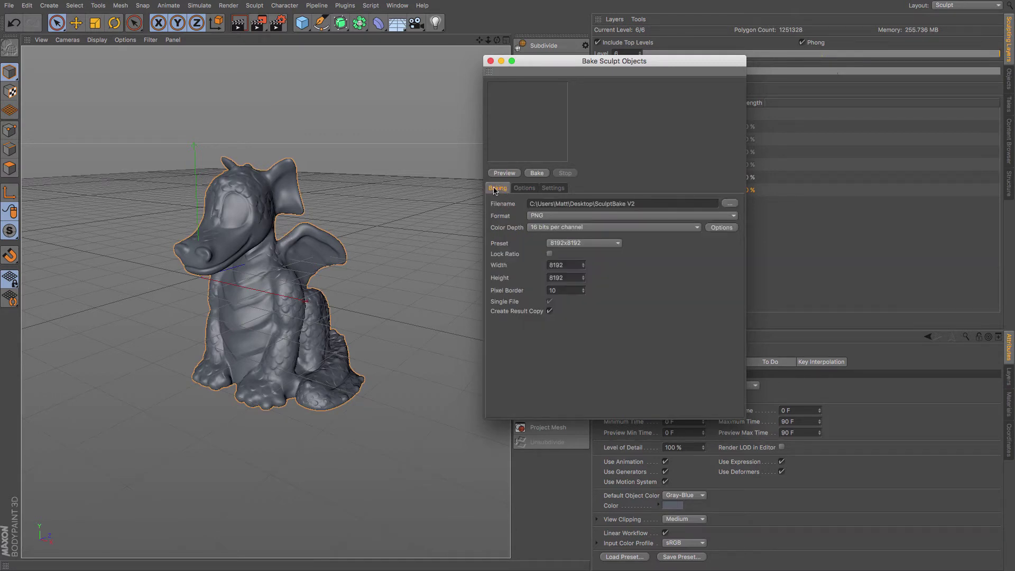
pyautogui.click(525, 189)
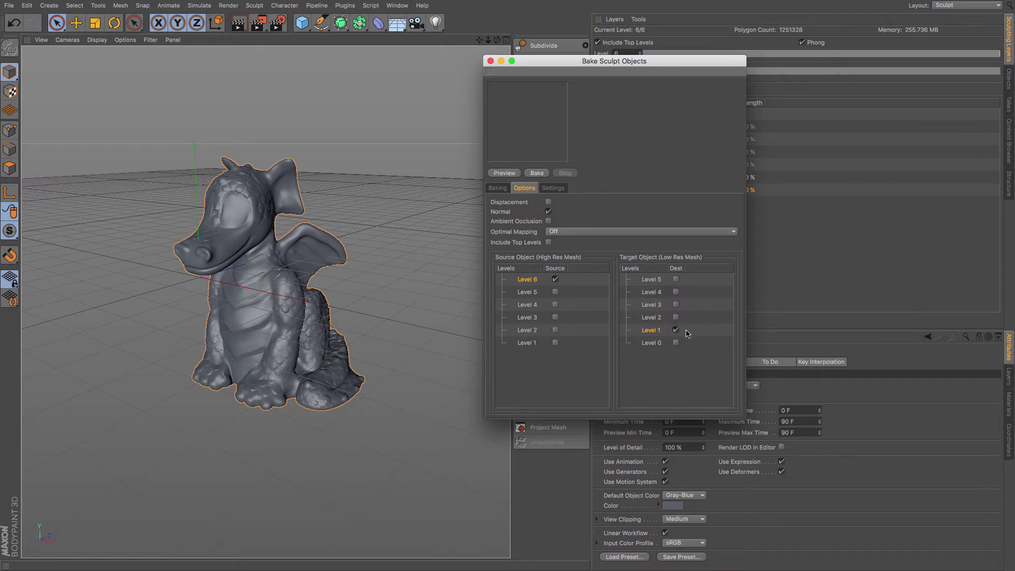
# - Tick Level 1 as the bake target and rename the output file to SculptBake_Normal
pyautogui.click(675, 330)
pyautogui.click(499, 189)
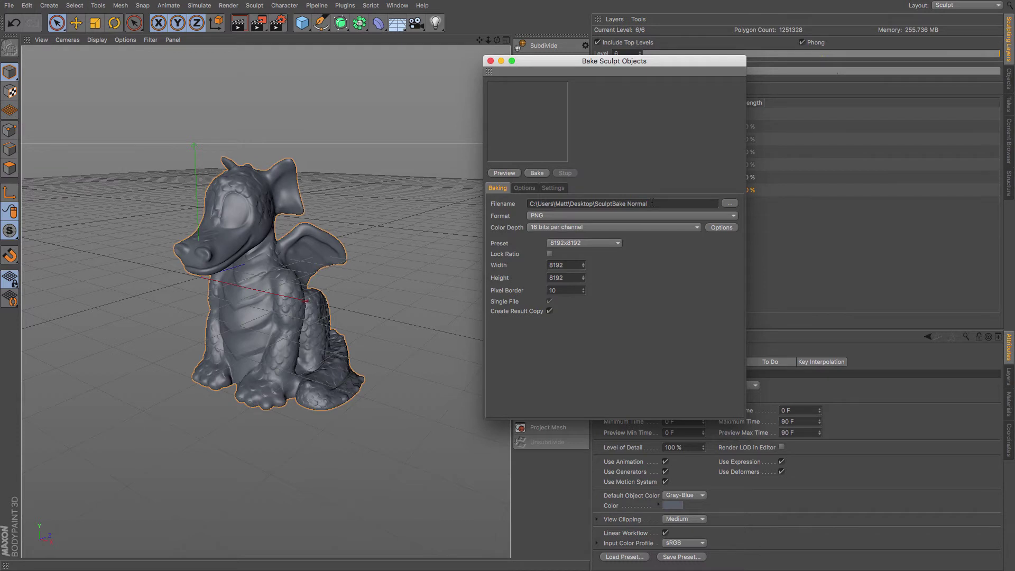
pyautogui.write('_')
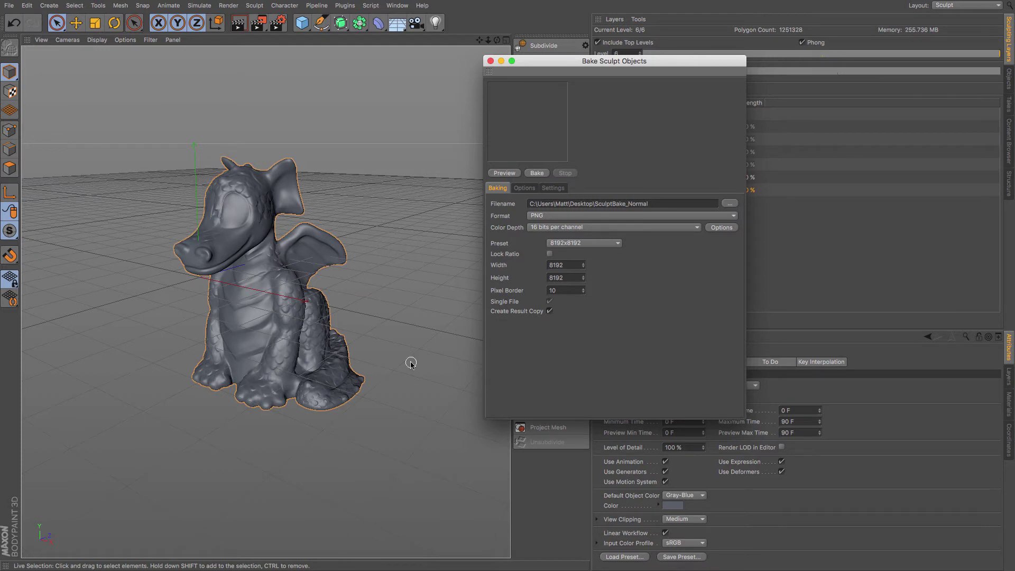
# - Keep the normal map Method set to Tangent in the bake Settings tab
pyautogui.click(553, 187)
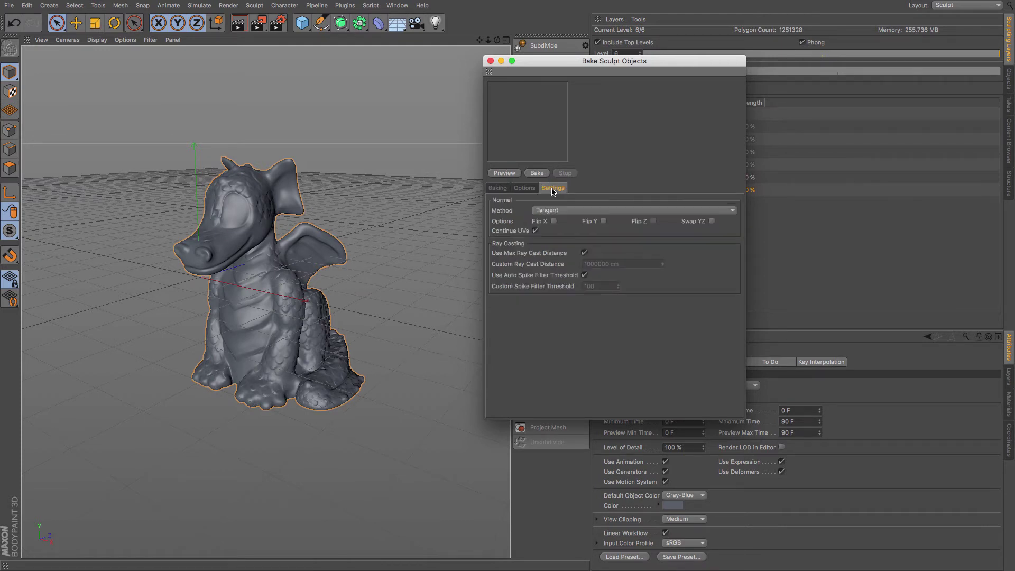
pyautogui.click(585, 211)
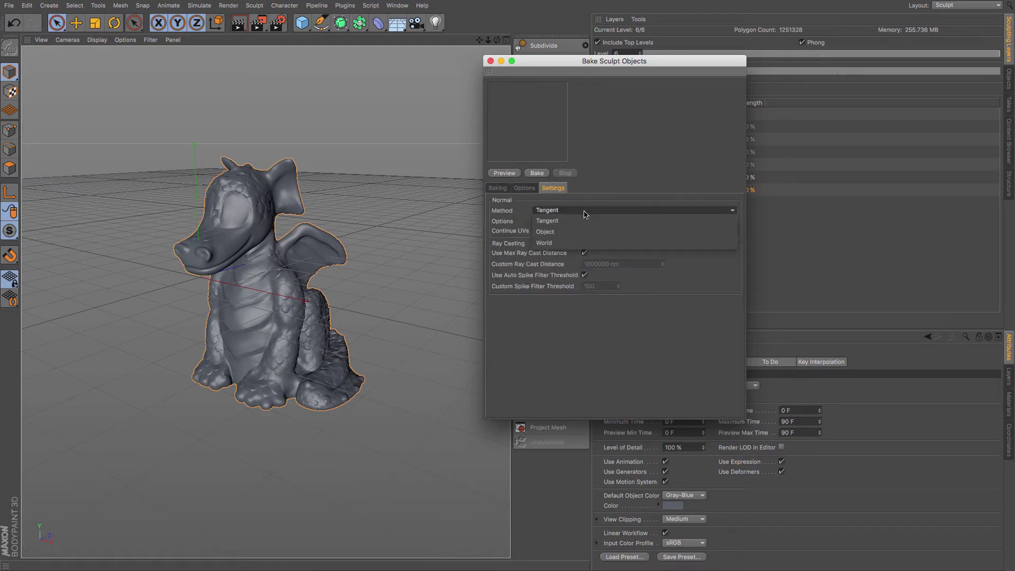
pyautogui.click(538, 221)
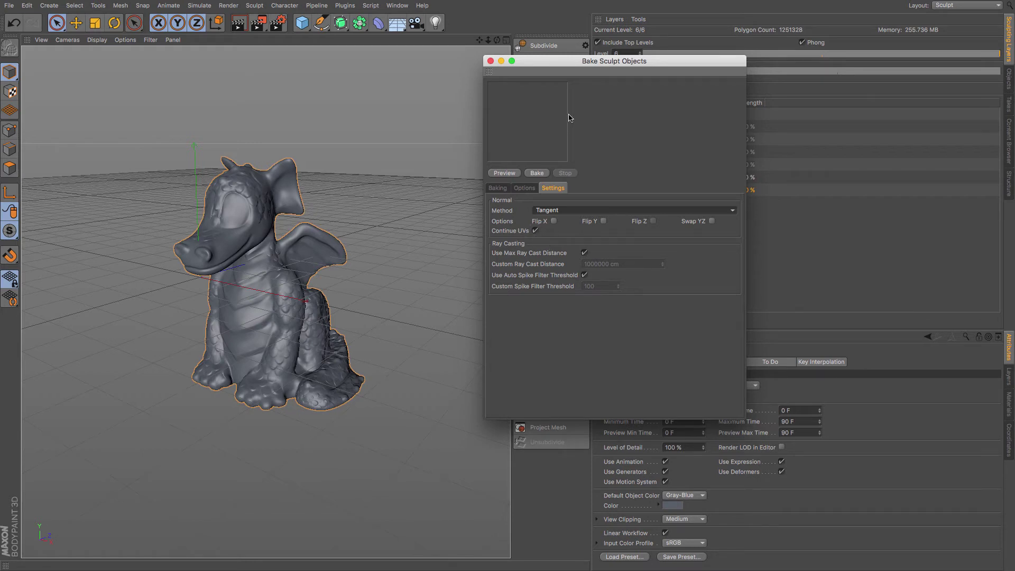
pyautogui.moveTo(550, 61); pyautogui.dragTo(527, 77)
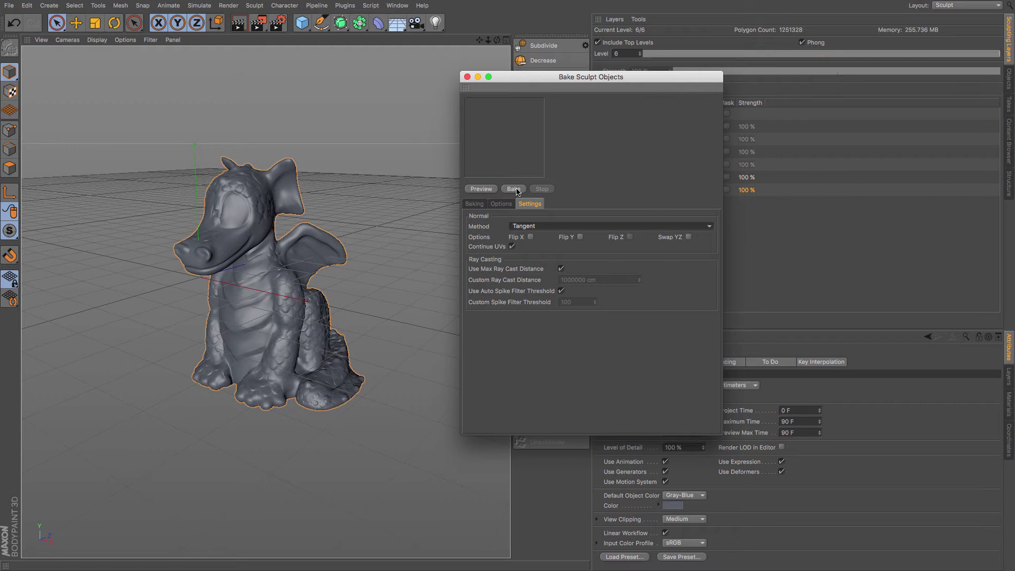
# - Bake the normal map, select the top Cube object, and enable object axis display
pyautogui.click(515, 190)
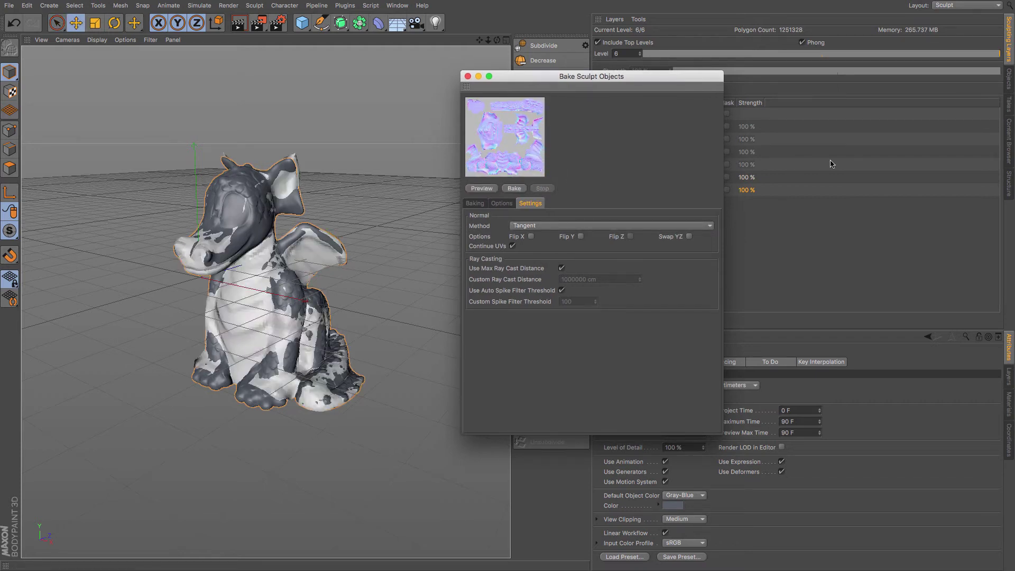
pyautogui.click(1009, 84)
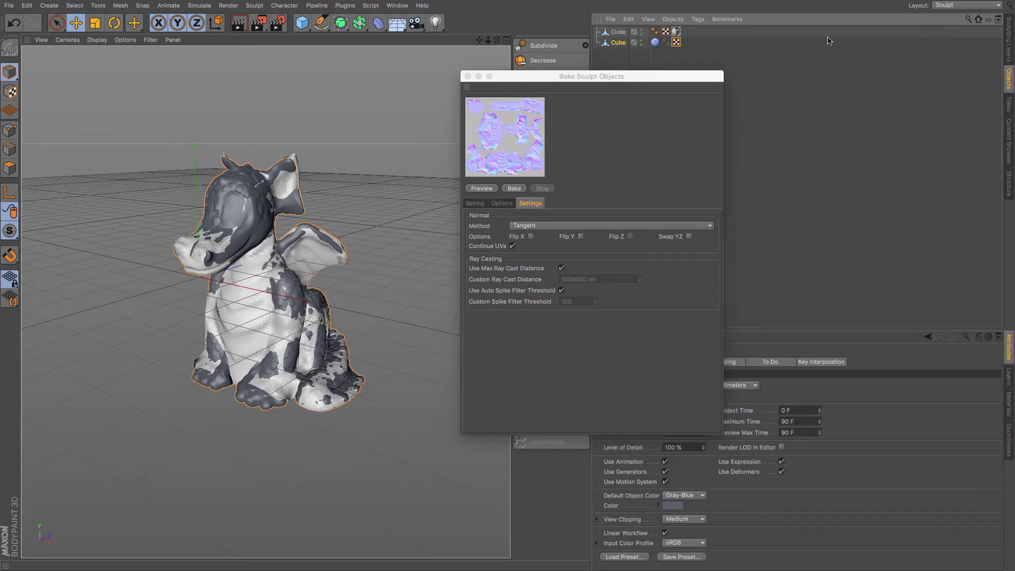
pyautogui.click(621, 33)
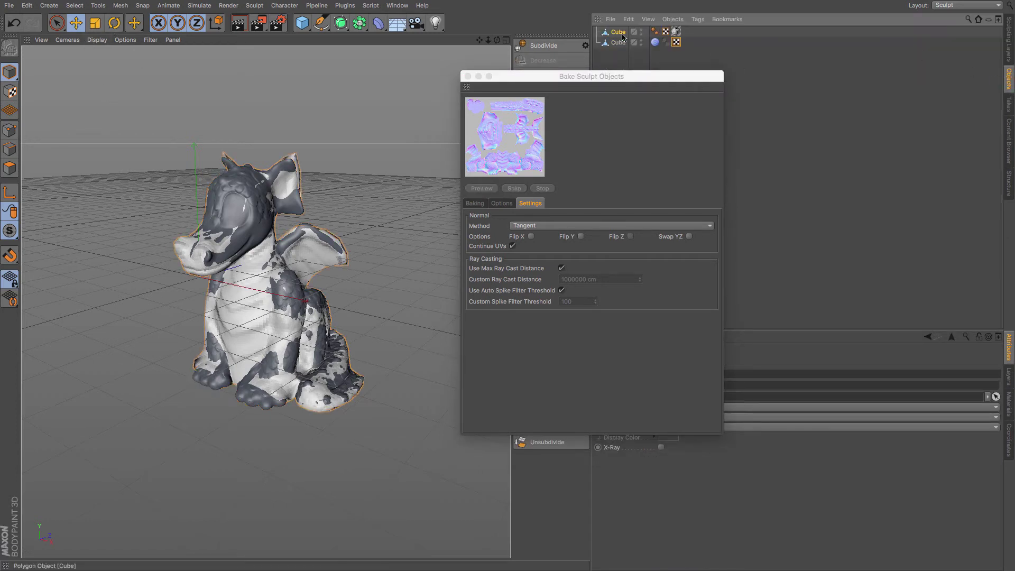
pyautogui.click(125, 40)
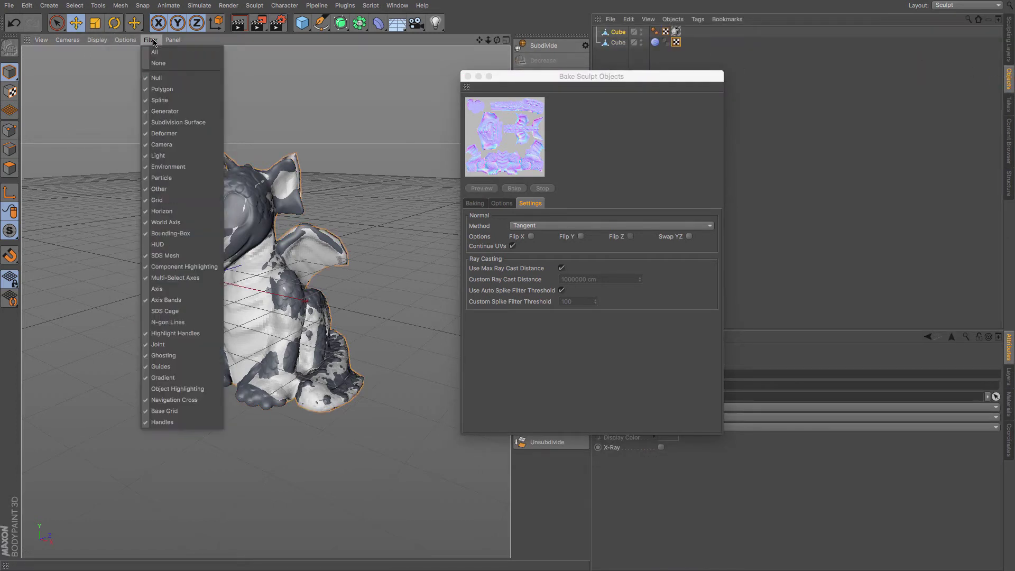
pyautogui.click(165, 288)
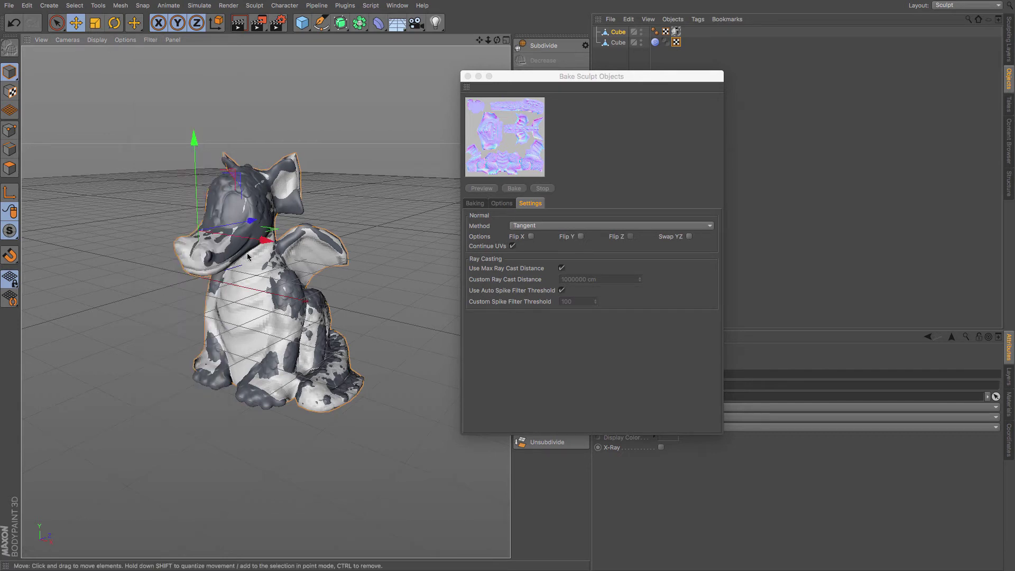
# - Move the sculpted dragon aside, preview-render both dragons, and select the low-res white dragon
pyautogui.moveTo(270, 246); pyautogui.dragTo(119, 222)
pyautogui.moveTo(481, 43)
pyautogui.mouseDown()
pyautogui.moveTo(516, 39)
pyautogui.moveTo(482, 45)
pyautogui.mouseUp()
pyautogui.moveTo(498, 41); pyautogui.dragTo(209, 302)
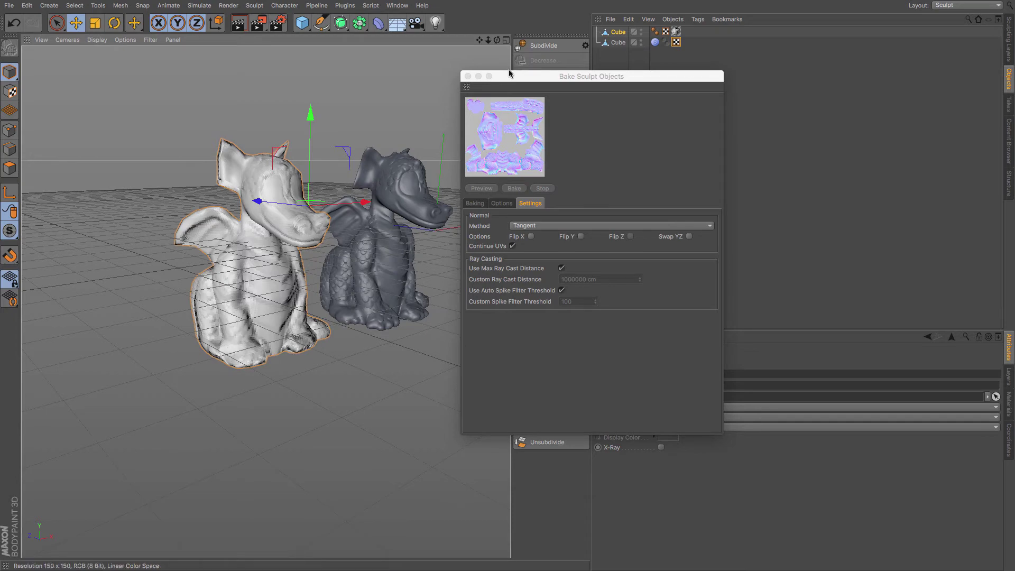
pyautogui.moveTo(497, 41)
pyautogui.mouseDown()
pyautogui.moveTo(265, 301)
pyautogui.moveTo(244, 294)
pyautogui.moveTo(479, 40)
pyautogui.moveTo(266, 303)
pyautogui.moveTo(243, 298)
pyautogui.moveTo(478, 42)
pyautogui.mouseUp()
pyautogui.hotkey('ctrl', 'r')
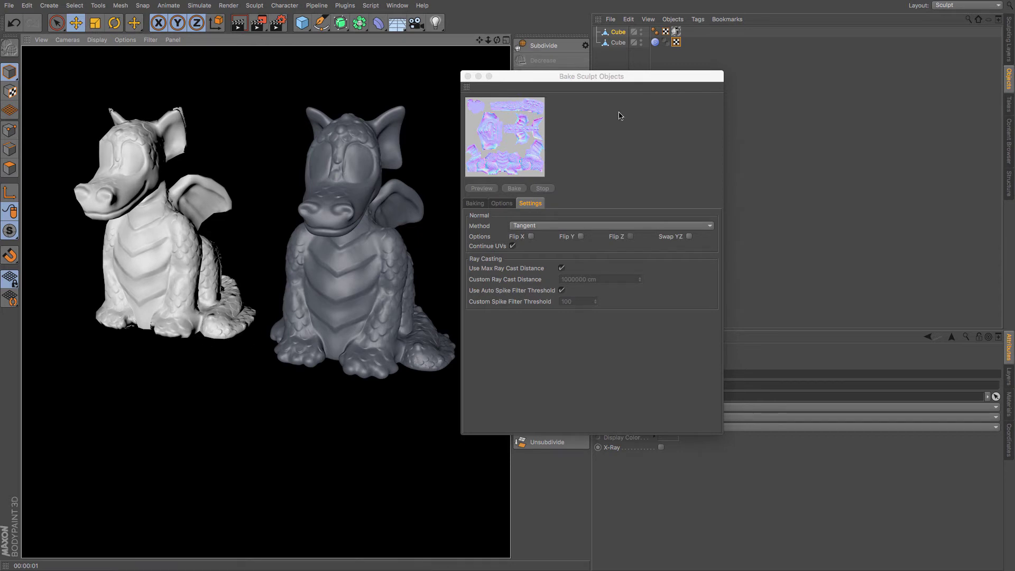
pyautogui.click(677, 33)
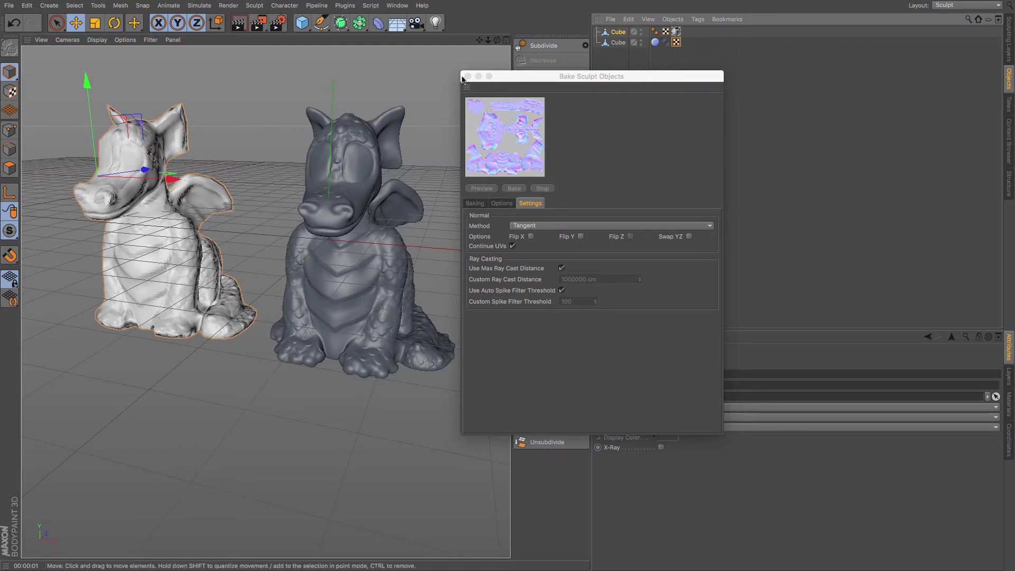
pyautogui.click(9, 7)
# - Export the scene as FBX to the Desktop under the name Dragon_Sculpt.fbx
pyautogui.moveTo(84, 207)
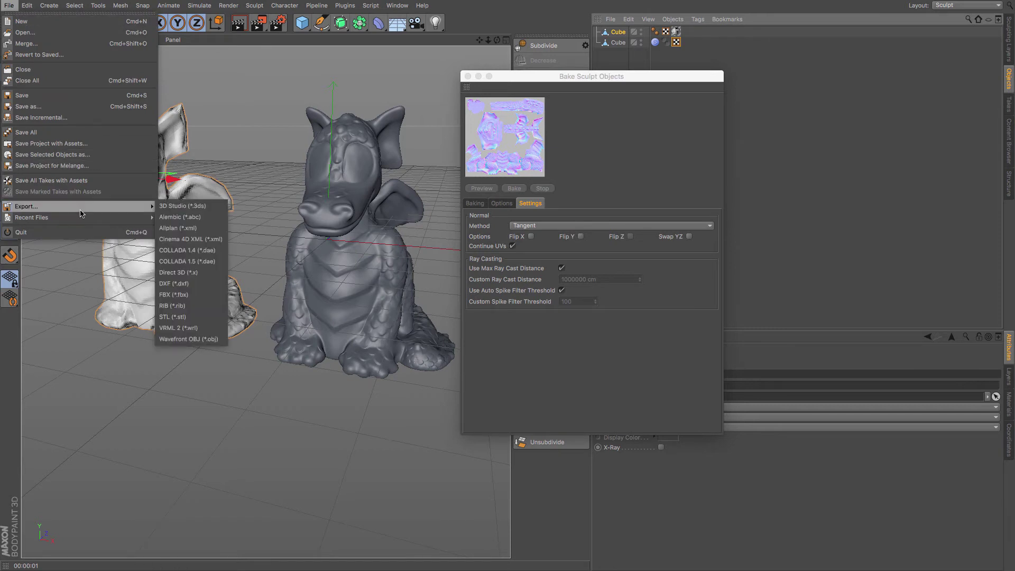
pyautogui.click(169, 294)
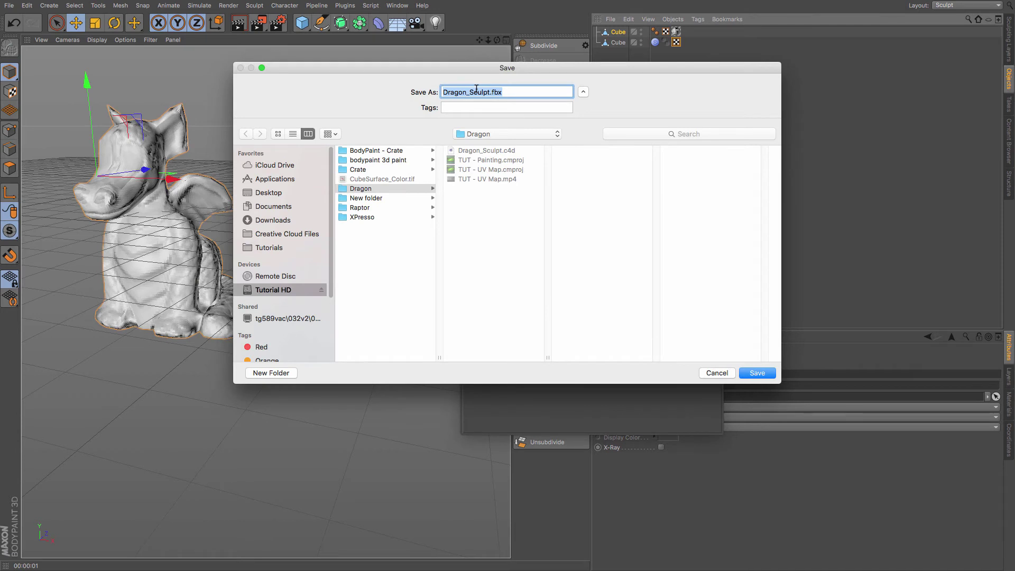
pyautogui.moveTo(492, 68); pyautogui.dragTo(481, 78)
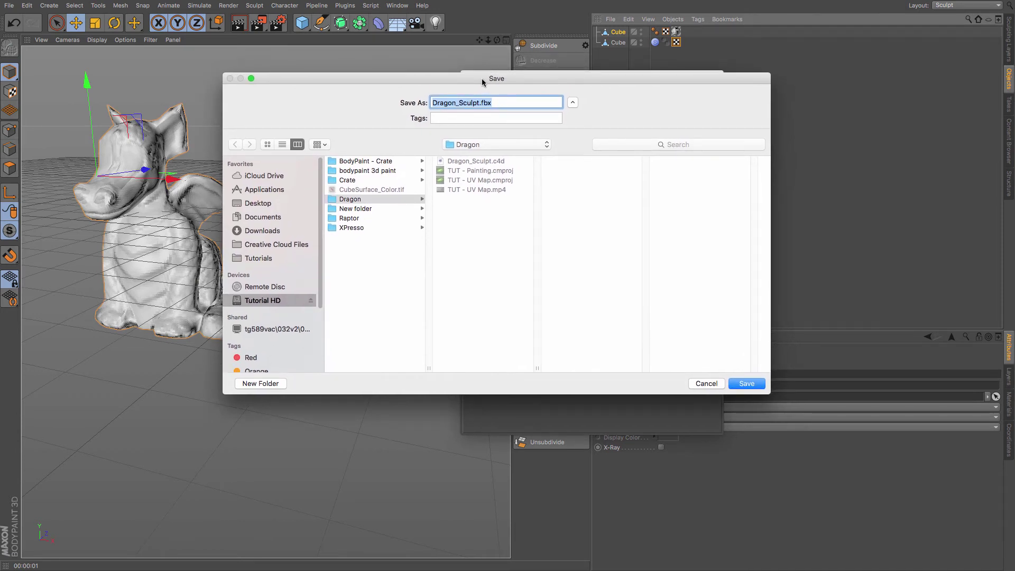
pyautogui.click(260, 204)
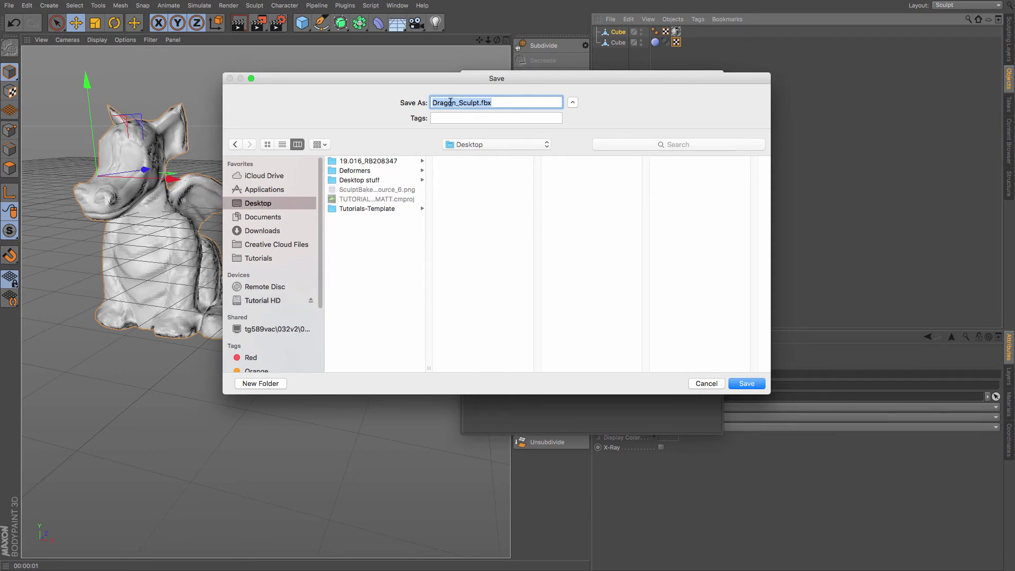
pyautogui.click(747, 384)
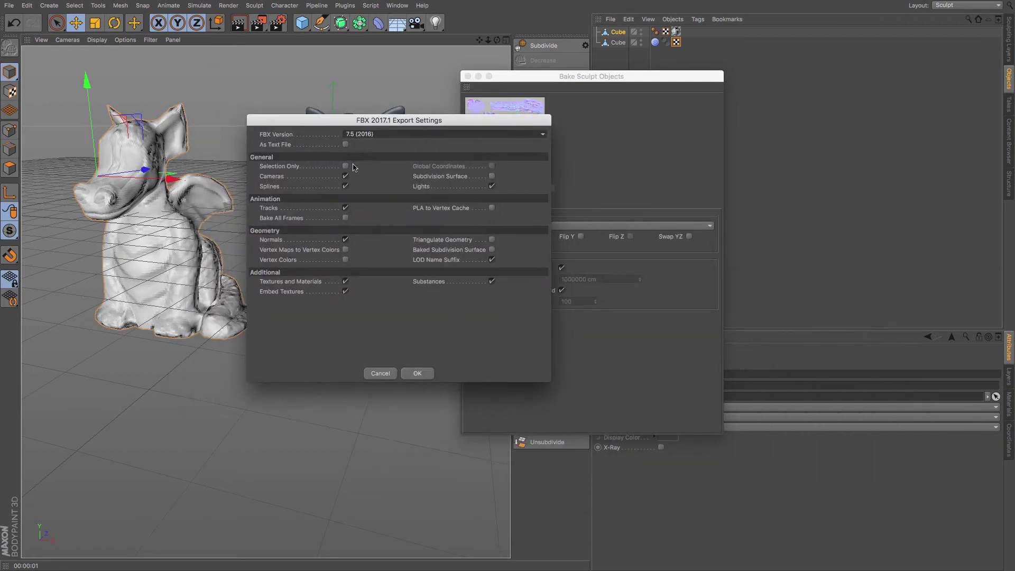
# - Export with Selection Only ticked and Cameras, Tracks and Lights unticked
pyautogui.click(346, 166)
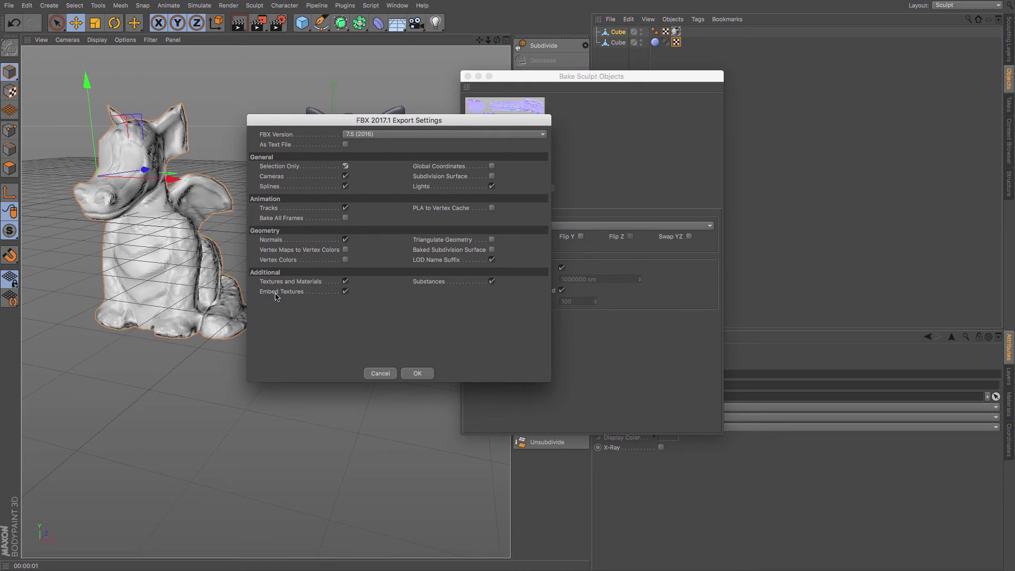
pyautogui.click(345, 176)
pyautogui.click(344, 208)
pyautogui.click(492, 186)
pyautogui.click(422, 374)
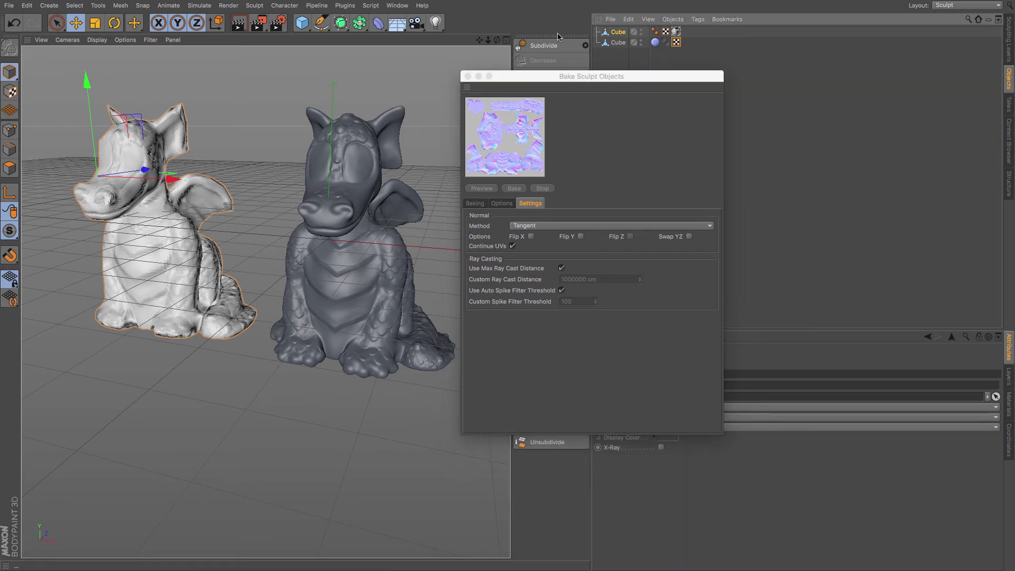
# - Open SculptBake_Normal_Normal_Source_6.png from the Desktop and check it in Quick Look
pyautogui.moveTo(41, 569)
pyautogui.click(45, 551)
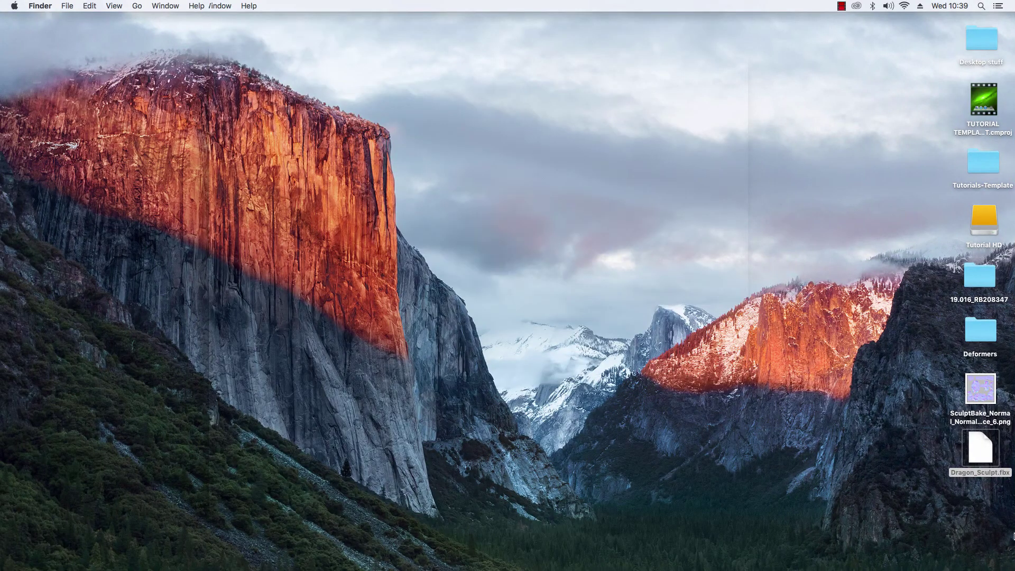
pyautogui.doubleClick(982, 401)
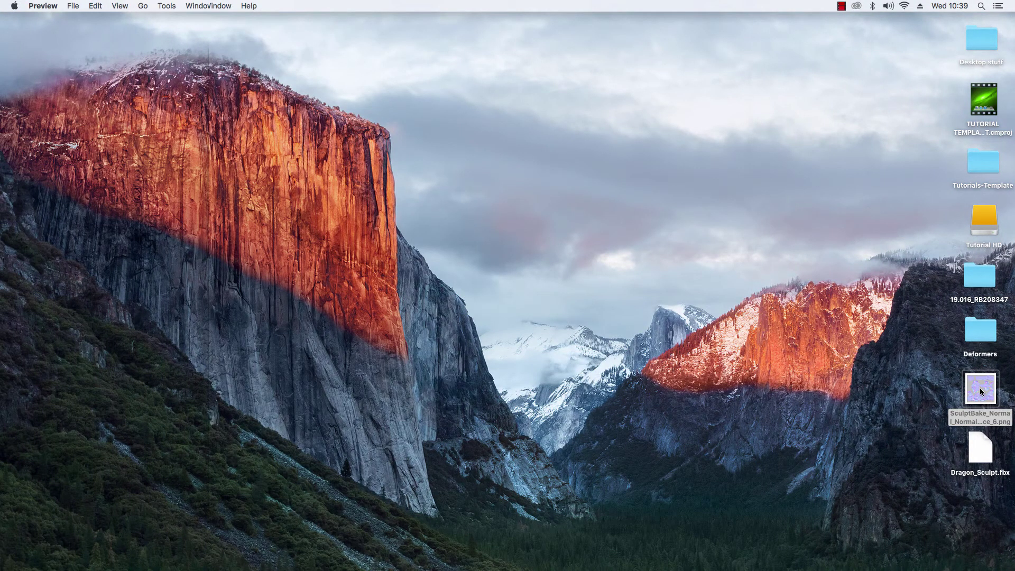
pyautogui.click(979, 385)
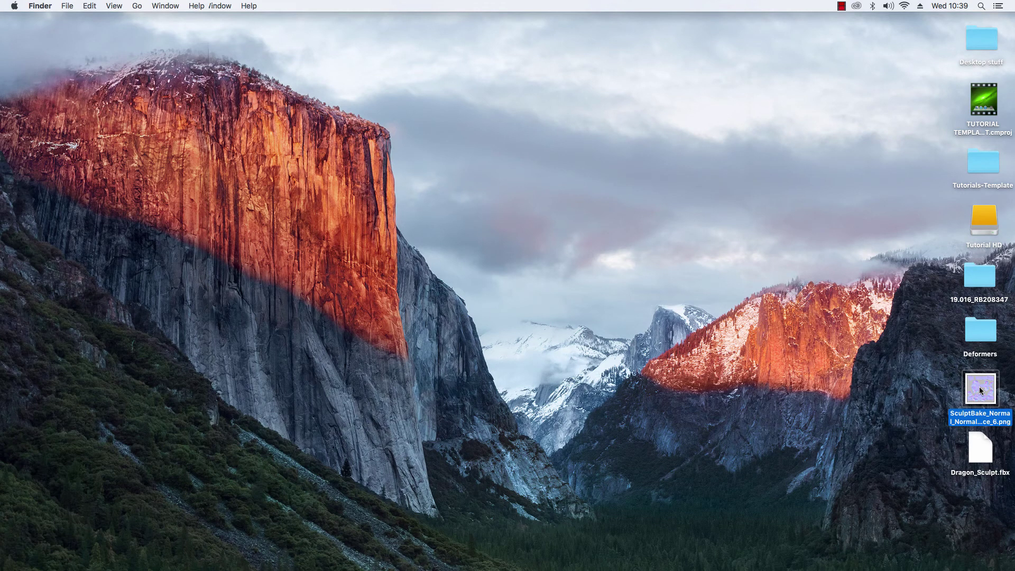
pyautogui.press('space')
pyautogui.moveTo(239, 24); pyautogui.dragTo(471, 21)
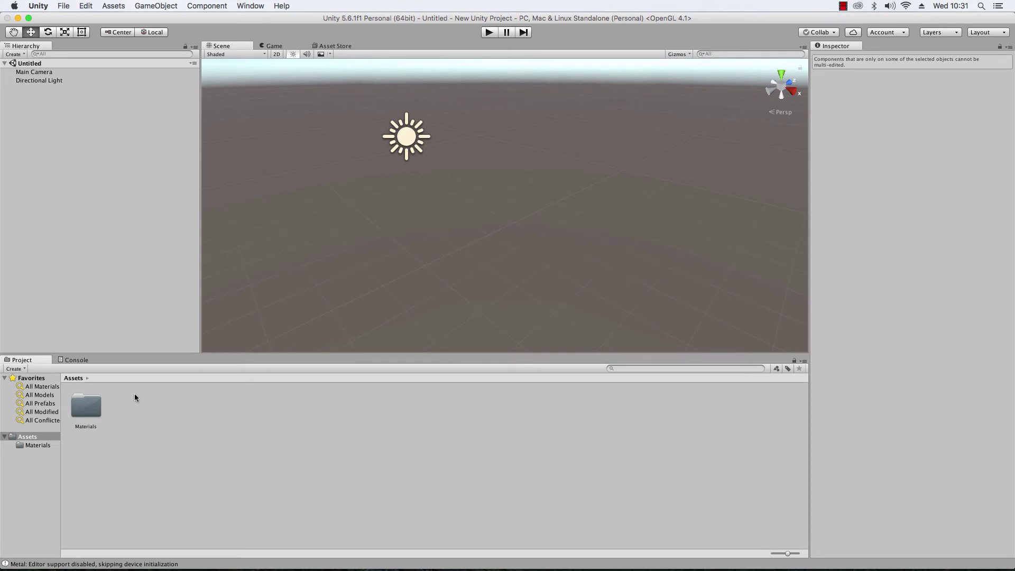
# - Import Dragon_Sculpt.fbx into Unity's Assets and apply Fix now to mark its texture as a normal map
pyautogui.moveTo(360, 16); pyautogui.dragTo(309, 13)
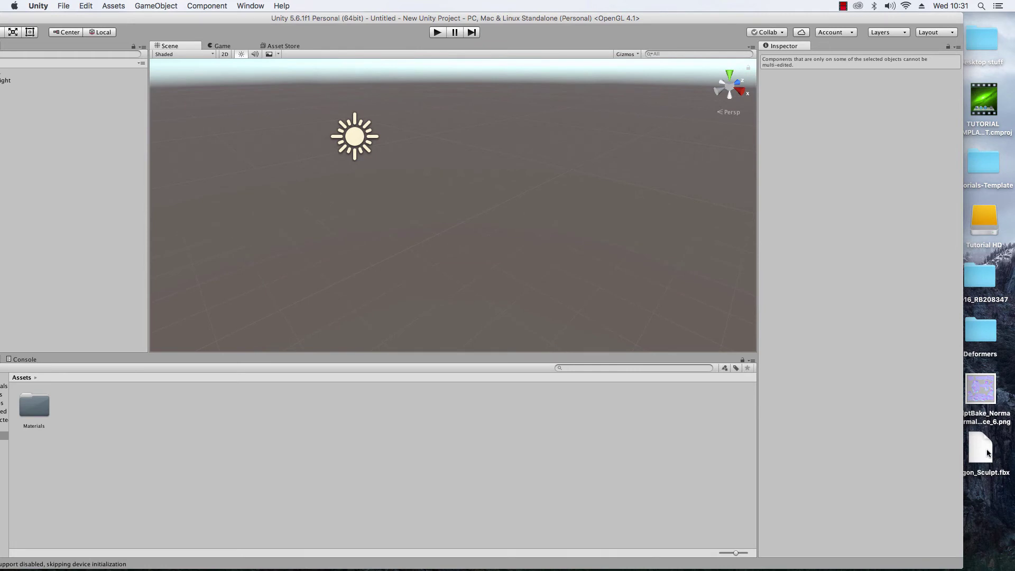
pyautogui.moveTo(985, 448); pyautogui.dragTo(201, 425)
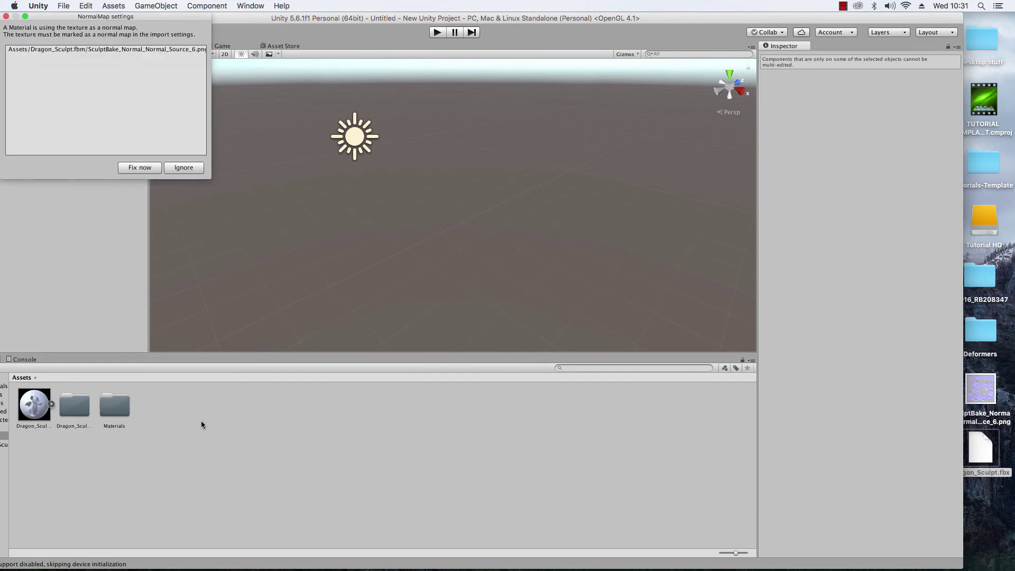
pyautogui.moveTo(163, 18); pyautogui.dragTo(187, 45)
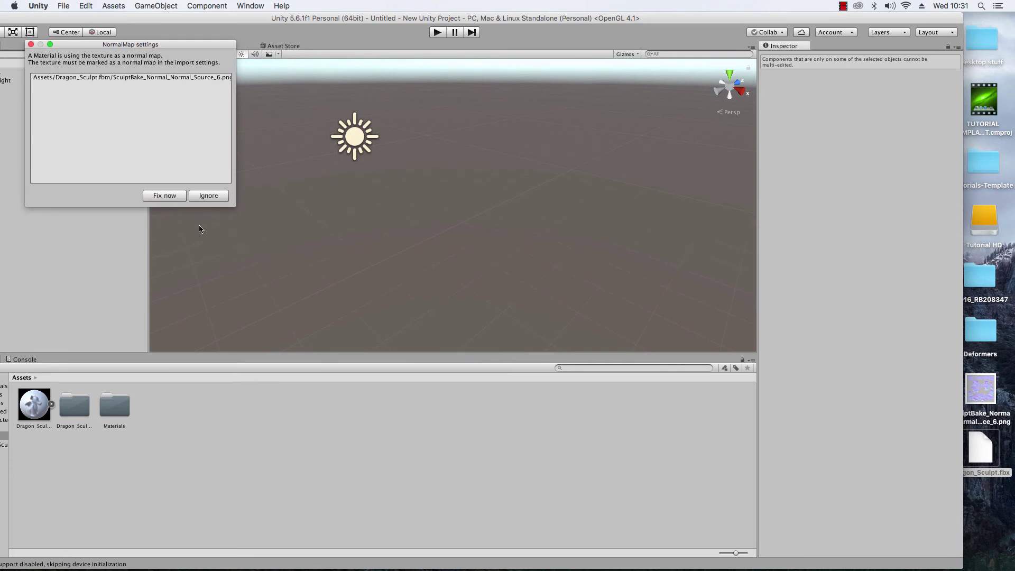
pyautogui.click(171, 197)
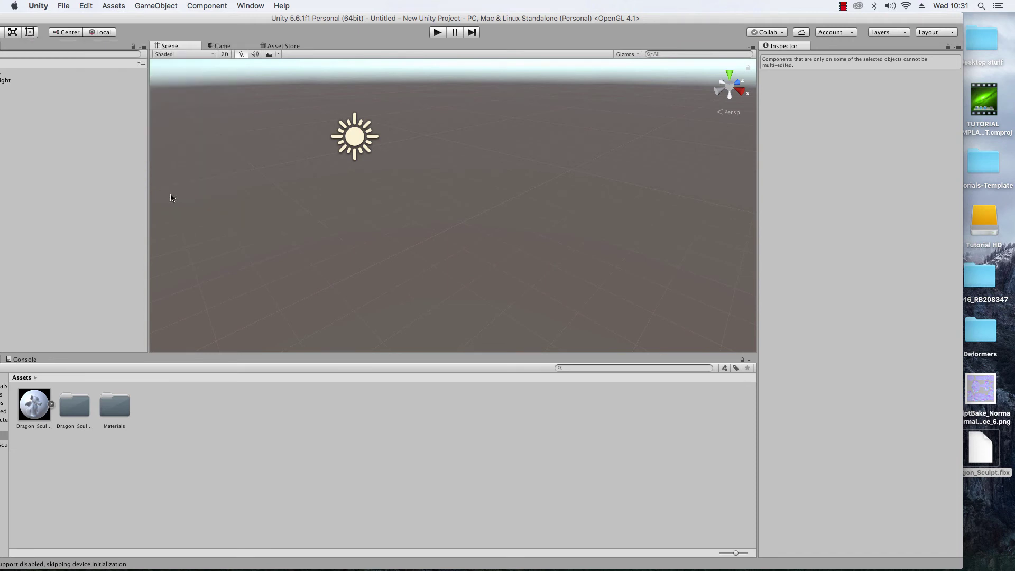
# - Place Dragon_Sculpt in the Scene view, expand BakedMaterial, and orbit to inspect the scale detail
pyautogui.moveTo(46, 417); pyautogui.dragTo(489, 139)
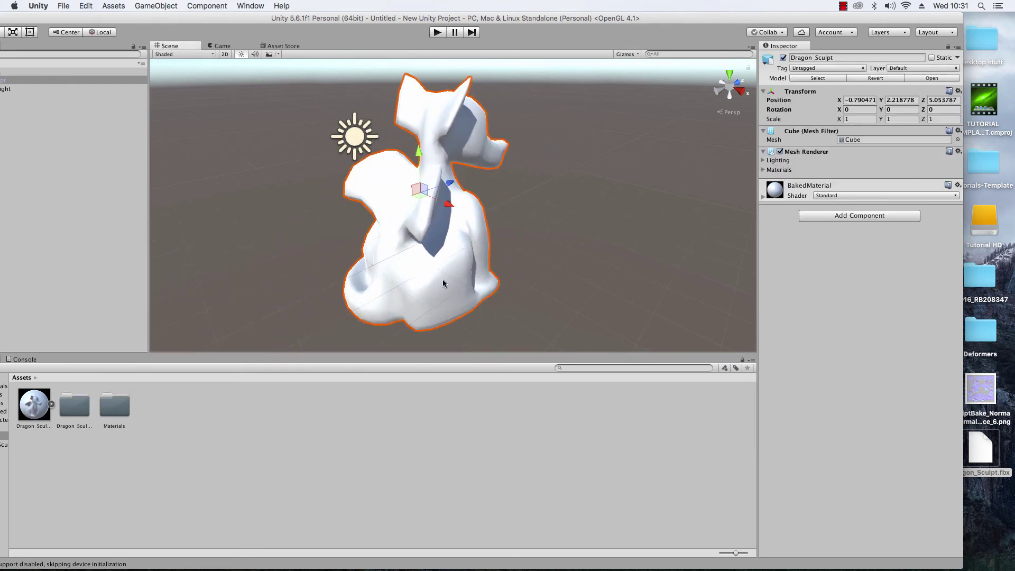
pyautogui.click(763, 196)
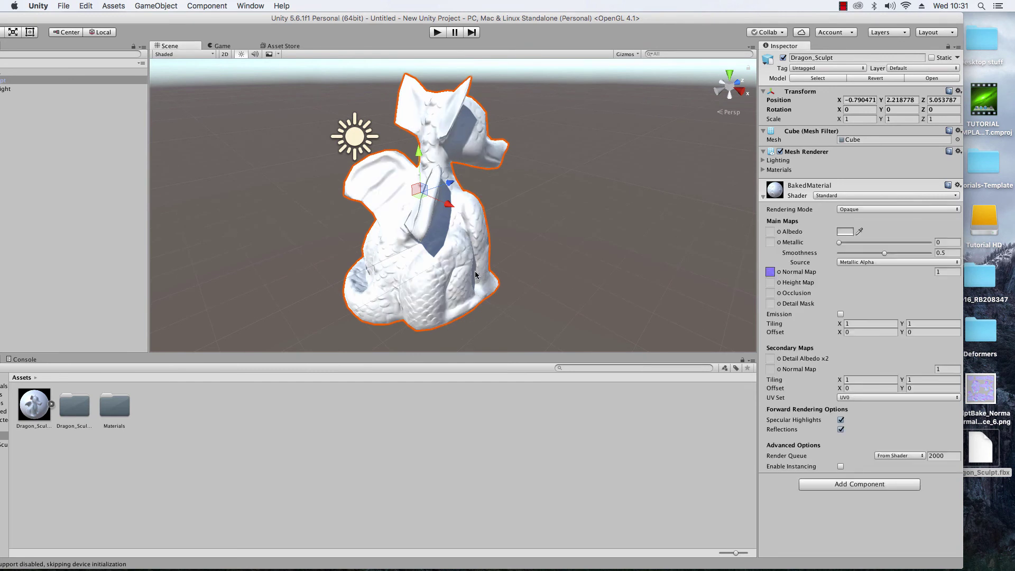
pyautogui.keyDown('alt'); pyautogui.moveTo(464, 270); pyautogui.dragTo(327, 283); pyautogui.keyUp('alt')
pyautogui.keyDown('alt'); pyautogui.moveTo(537, 291); pyautogui.dragTo(818, 233); pyautogui.keyUp('alt')
pyautogui.keyDown('alt'); pyautogui.moveTo(446, 236); pyautogui.dragTo(243, 46); pyautogui.keyUp('alt')
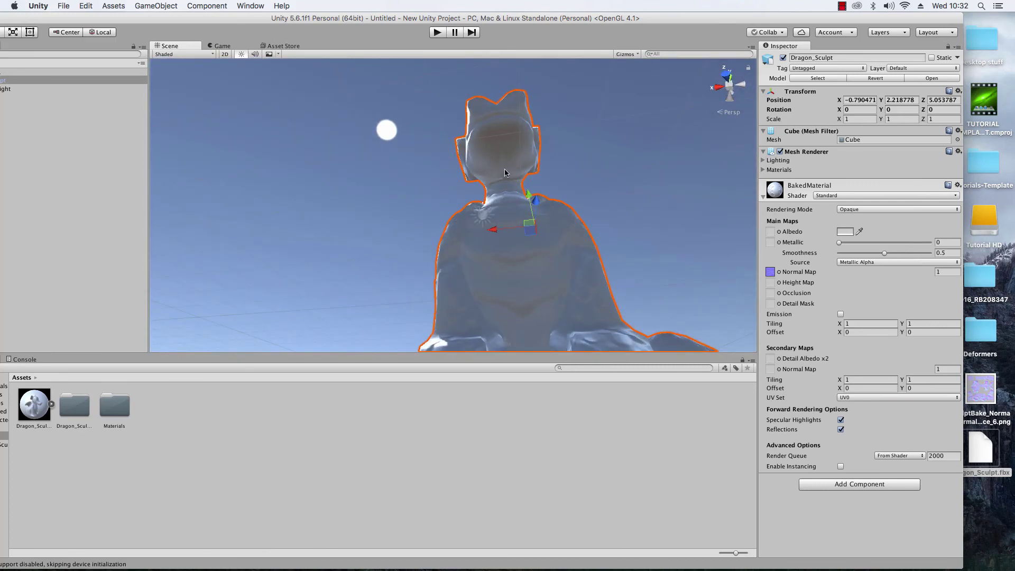
pyautogui.keyDown('alt'); pyautogui.moveTo(515, 166); pyautogui.dragTo(513, 331); pyautogui.keyUp('alt')
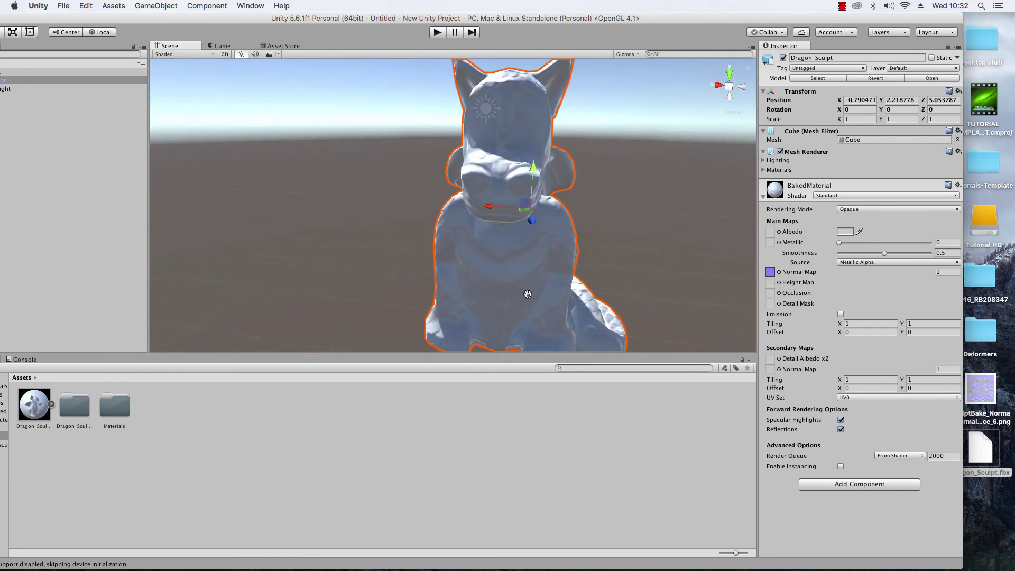
pyautogui.keyDown('alt'); pyautogui.moveTo(460, 210); pyautogui.dragTo(373, 253); pyautogui.keyUp('alt')
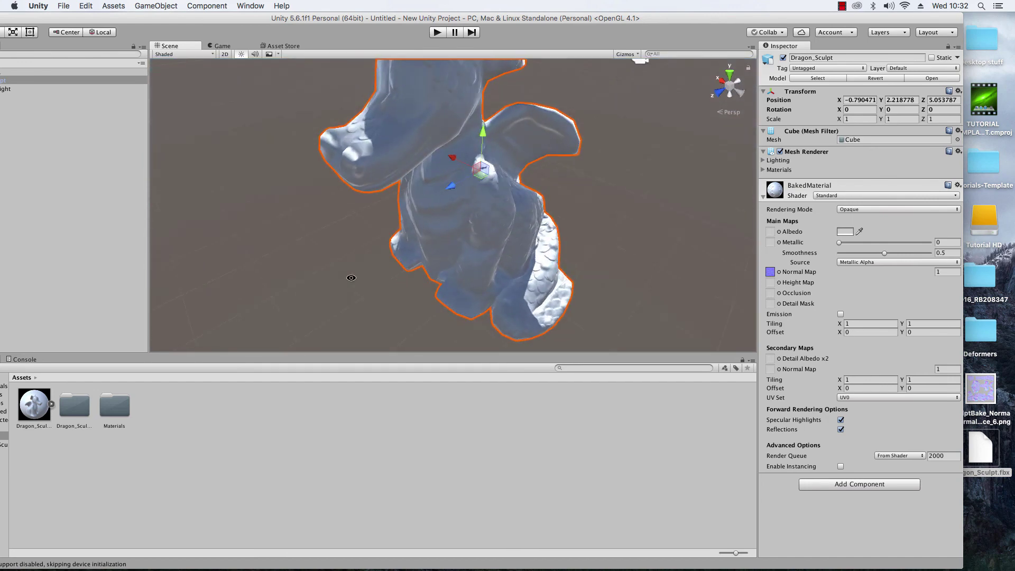